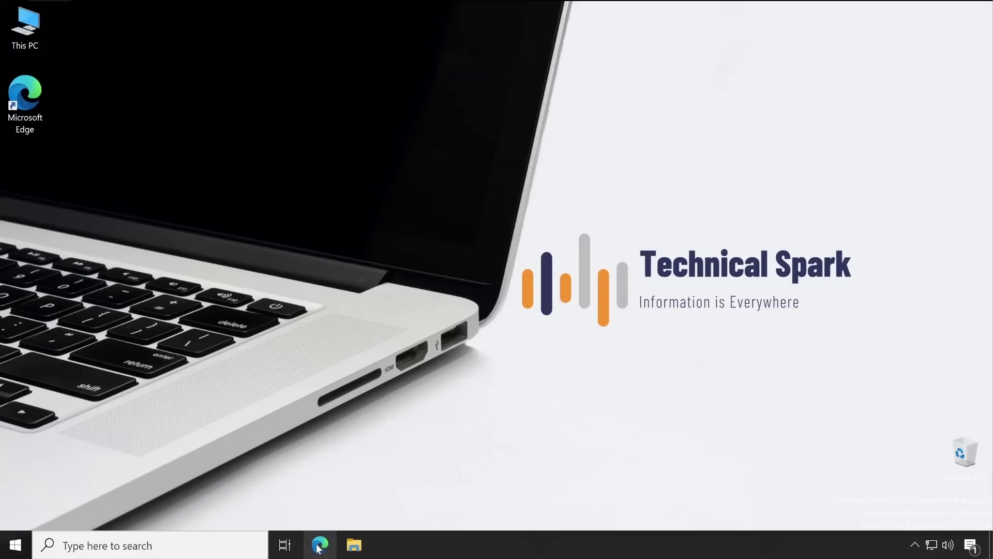
- Launch Edge and search Bing for 'broadcom support portal'
{"action": "left_click", "coordinate": [320, 546]}
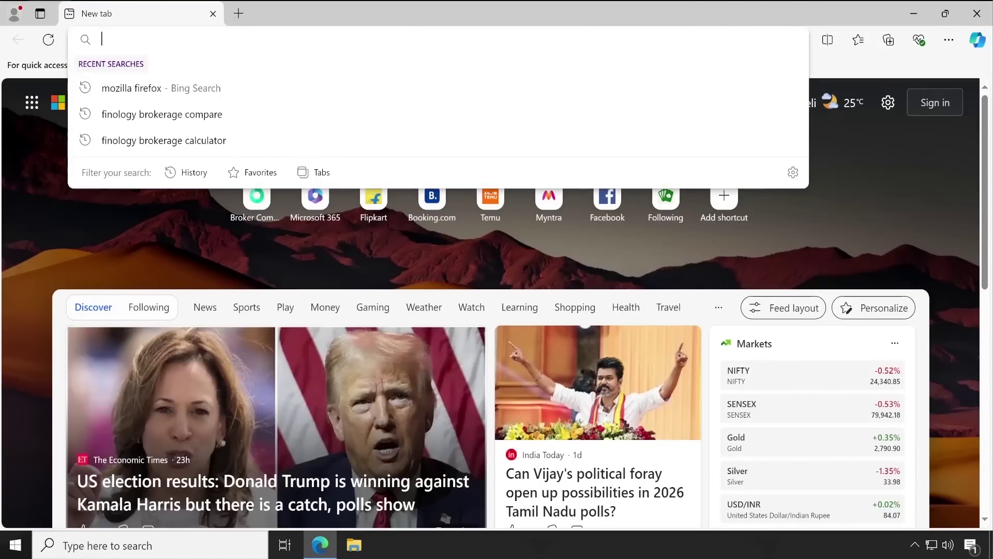
{"action": "type", "text": "b"}
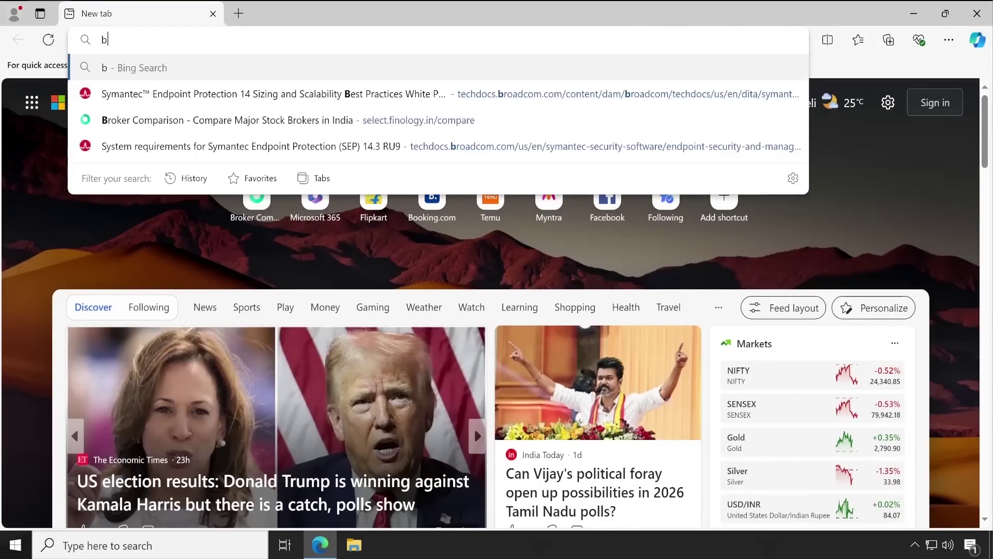
{"action": "type", "text": "roadcom support portal"}
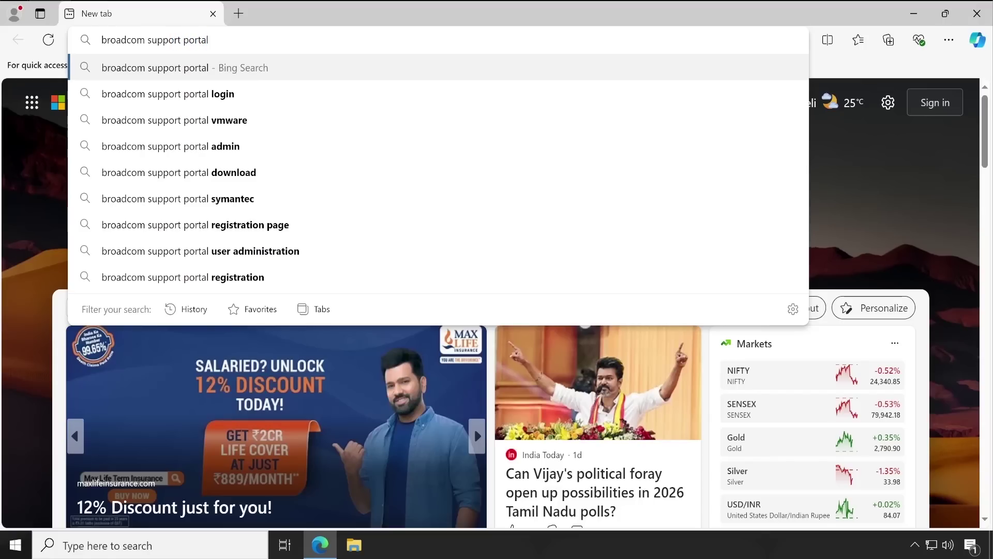
{"action": "key", "text": "Return"}
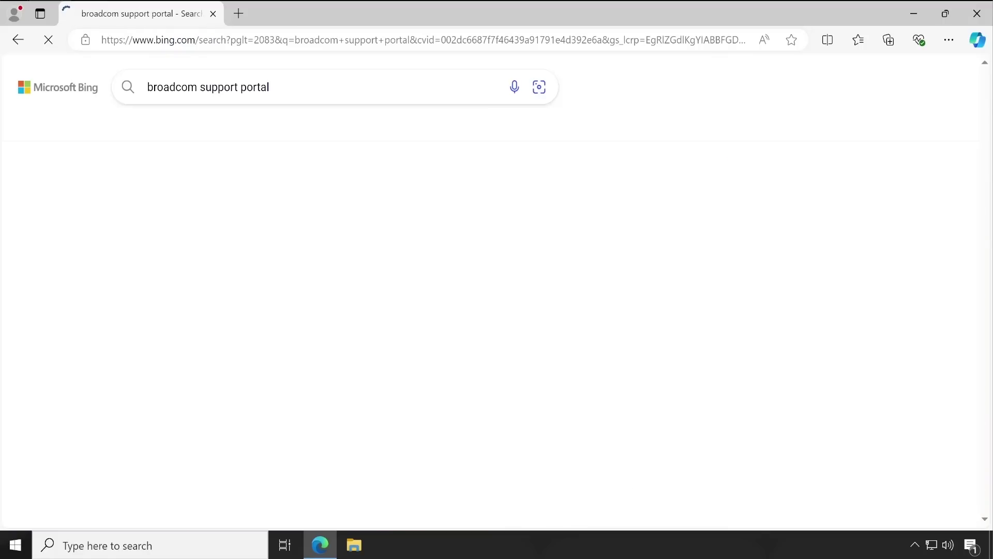
- Open the Broadcom Support portal result, dismiss its welcome notice and go to Login
{"action": "left_click", "coordinate": [220, 226]}
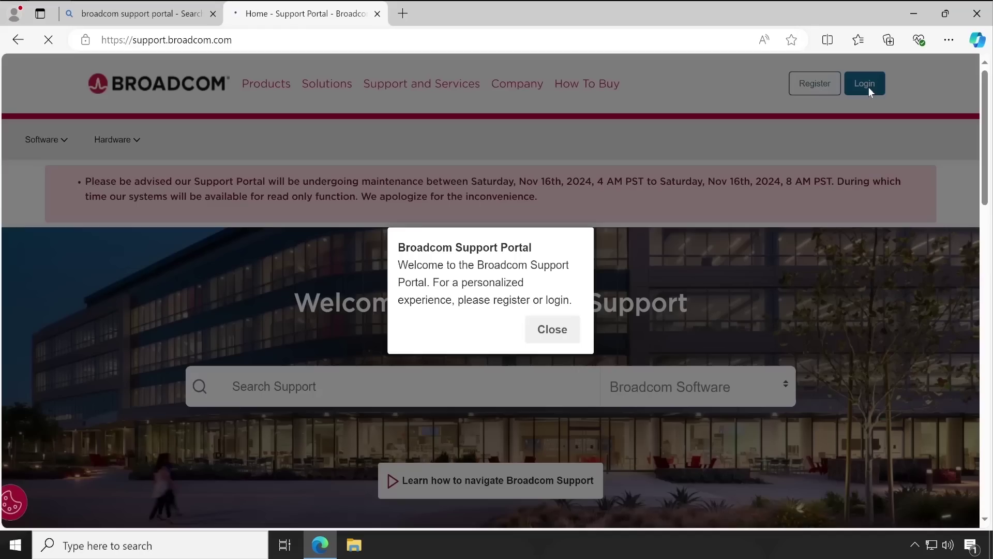
{"action": "left_click", "coordinate": [556, 337]}
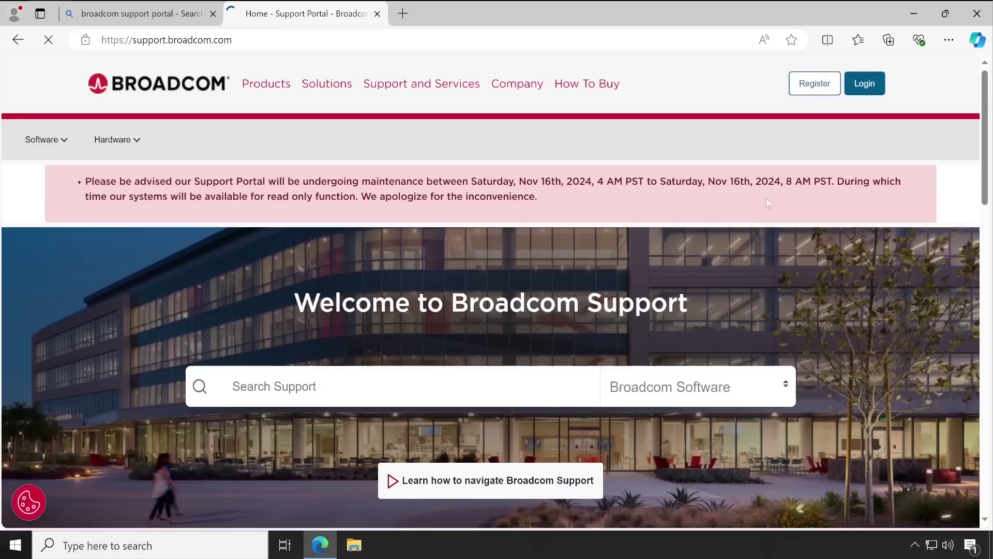
{"action": "left_click", "coordinate": [858, 89]}
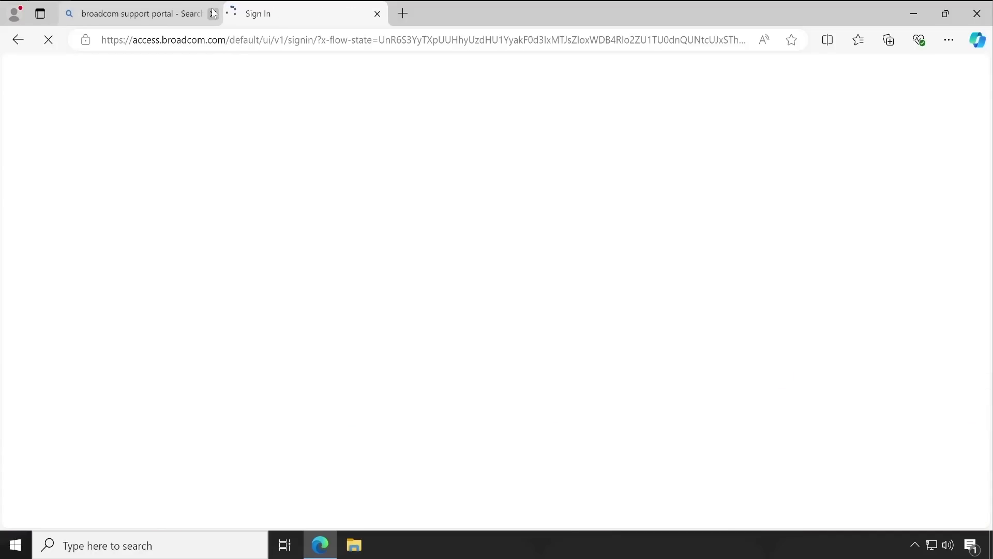
- Close the search tab and sign in with the account username and password
{"action": "left_click", "coordinate": [213, 14]}
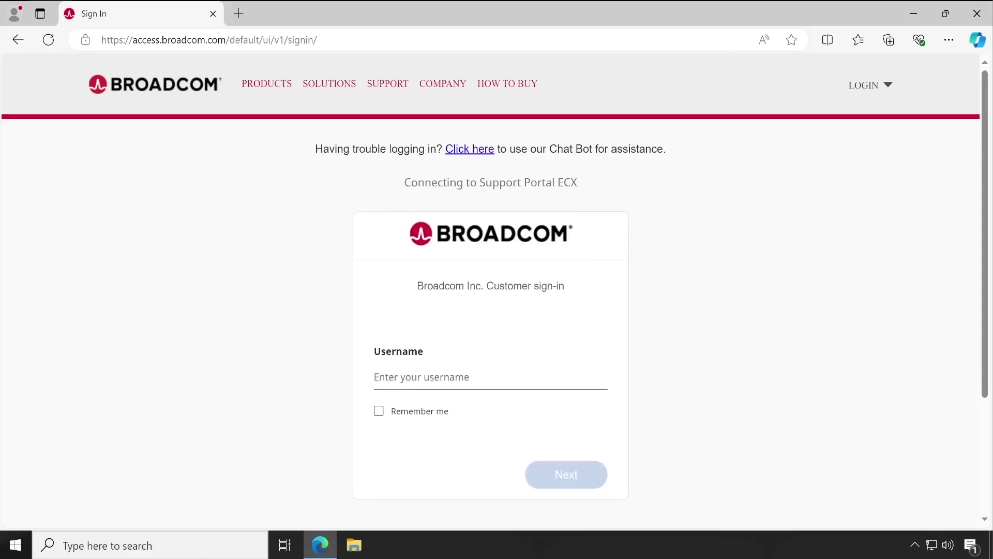
{"action": "key", "text": "ctrl+v"}
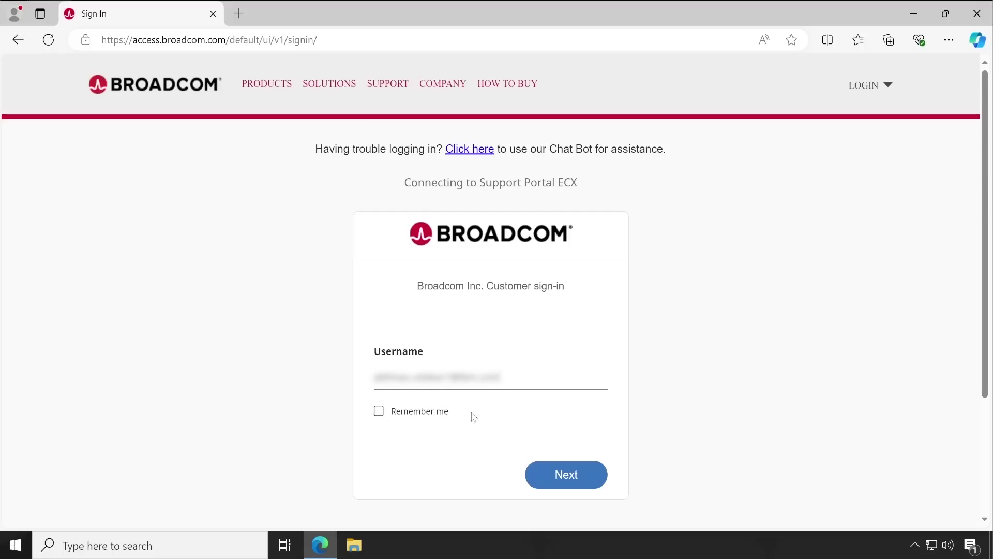
{"action": "left_click", "coordinate": [571, 475]}
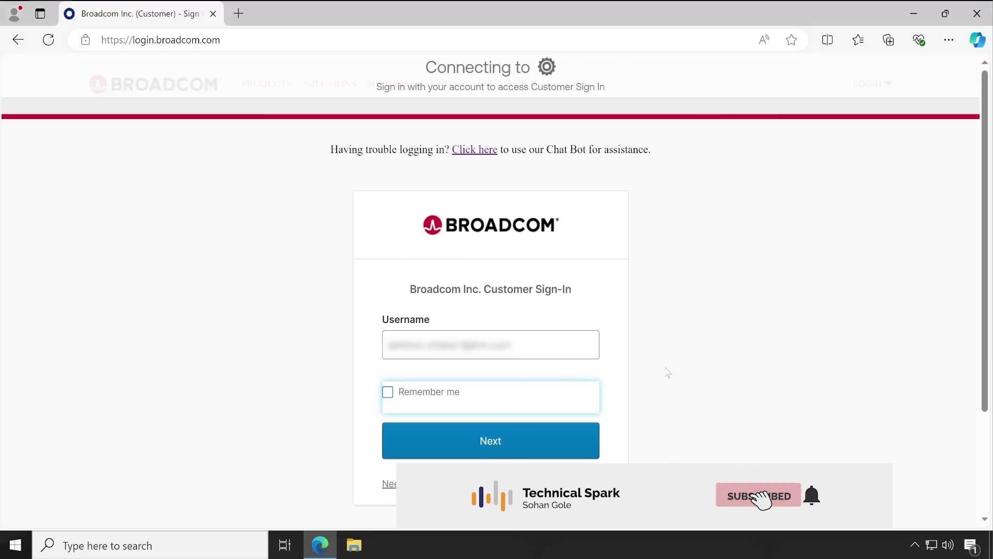
{"action": "left_click", "coordinate": [530, 443]}
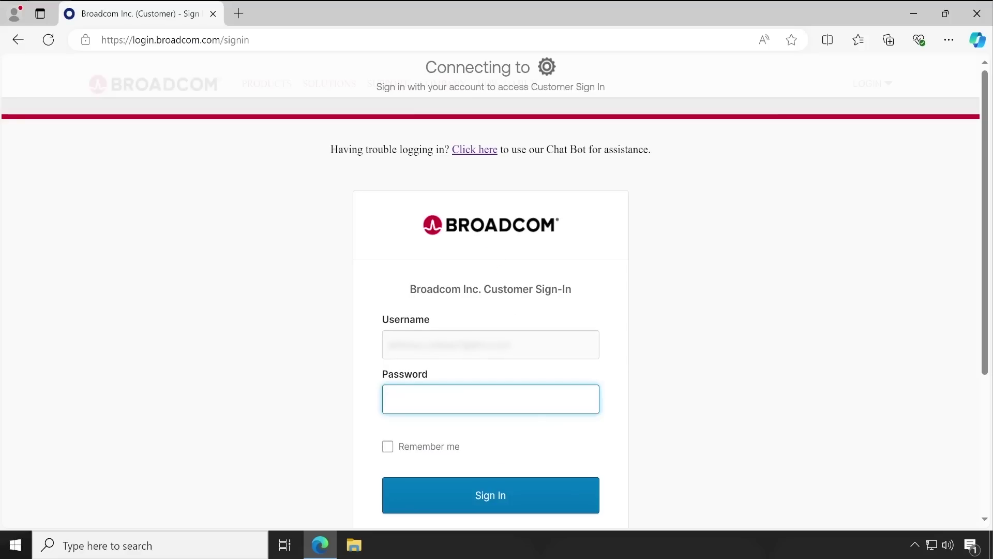
{"action": "key", "text": "ctrl+v"}
{"action": "left_click", "coordinate": [519, 500]}
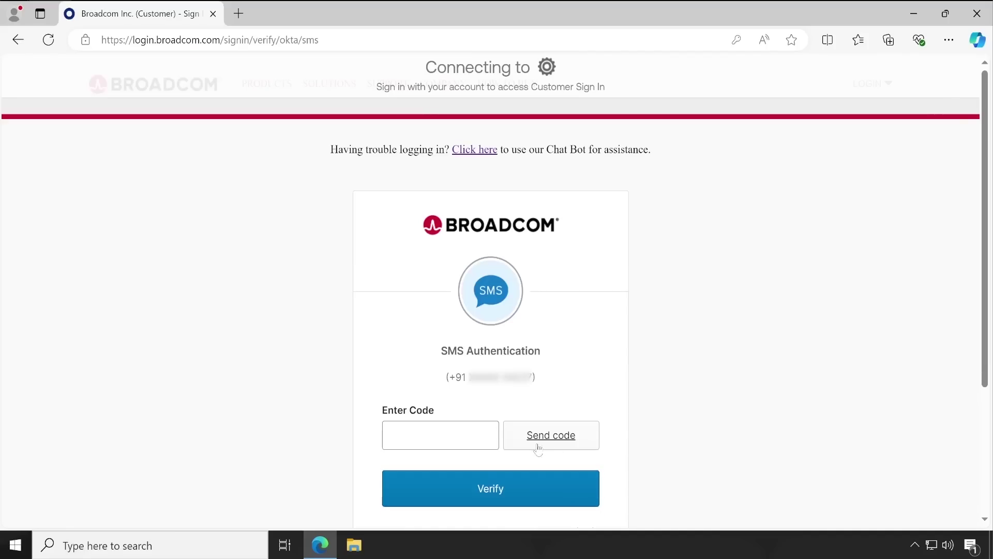
- Request the SMS verification code, enter the received code and verify it
{"action": "left_click", "coordinate": [481, 429]}
{"action": "left_click", "coordinate": [556, 441]}
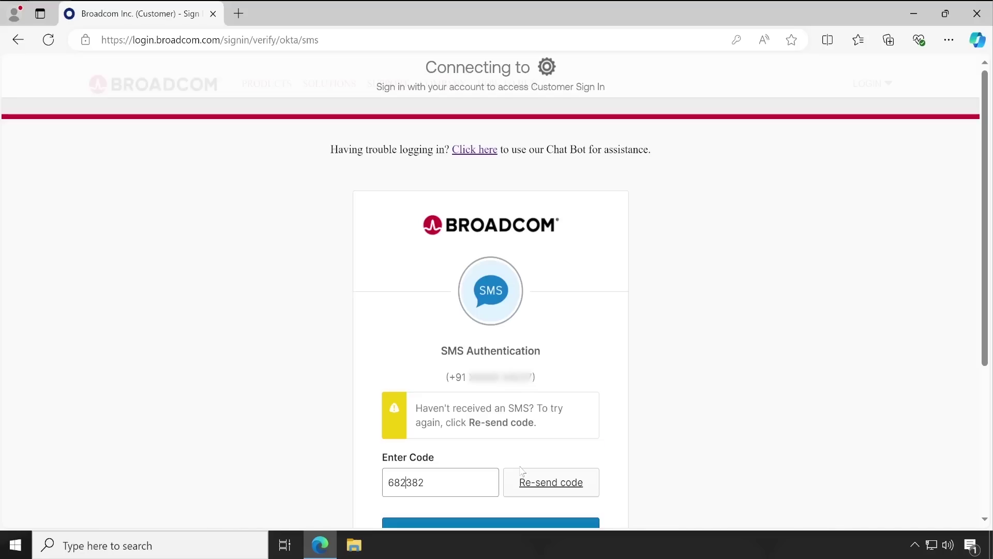
{"action": "scroll", "coordinate": [471, 455], "scroll_direction": "down", "scroll_amount": 1}
{"action": "left_click", "coordinate": [517, 468]}
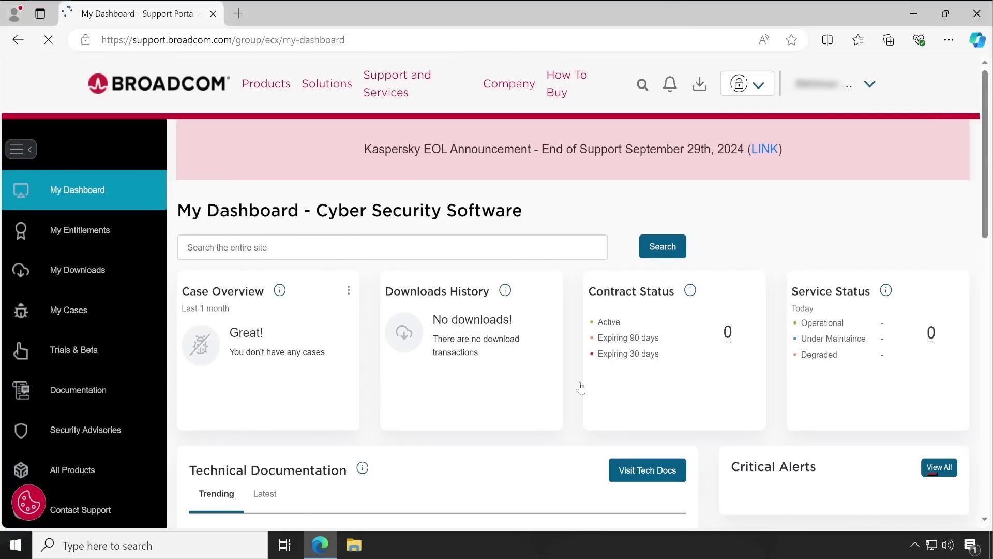
{"action": "left_click", "coordinate": [758, 85]}
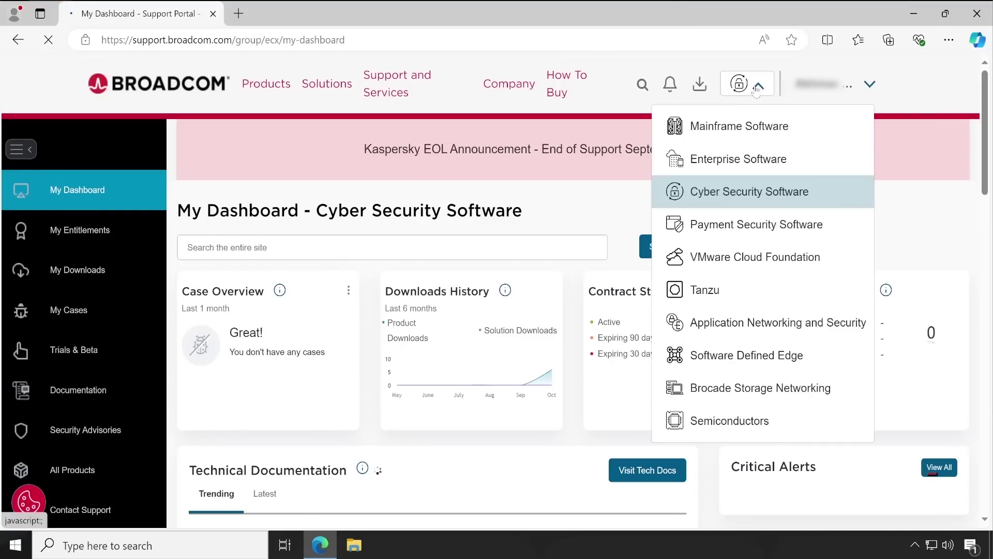
{"action": "left_click", "coordinate": [770, 202]}
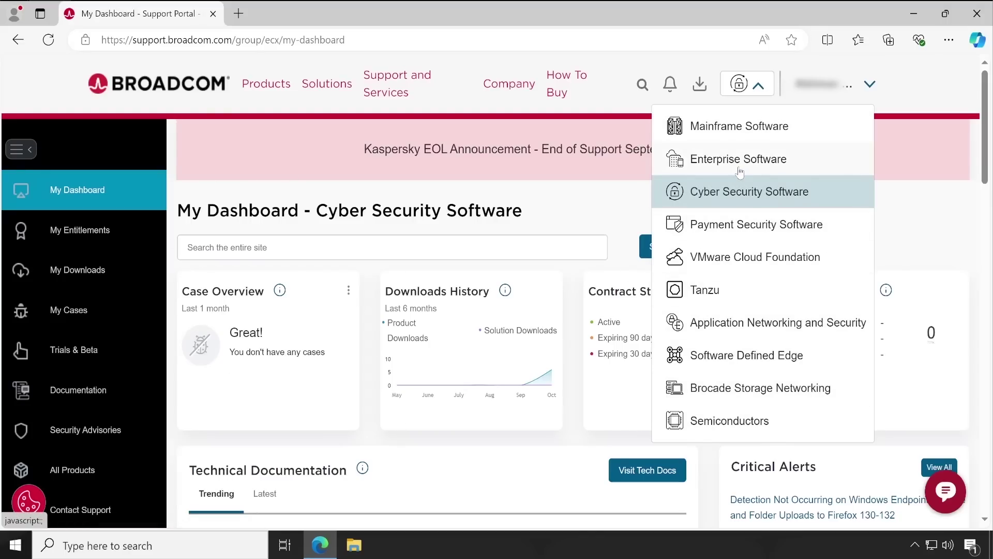
{"action": "left_click", "coordinate": [926, 209]}
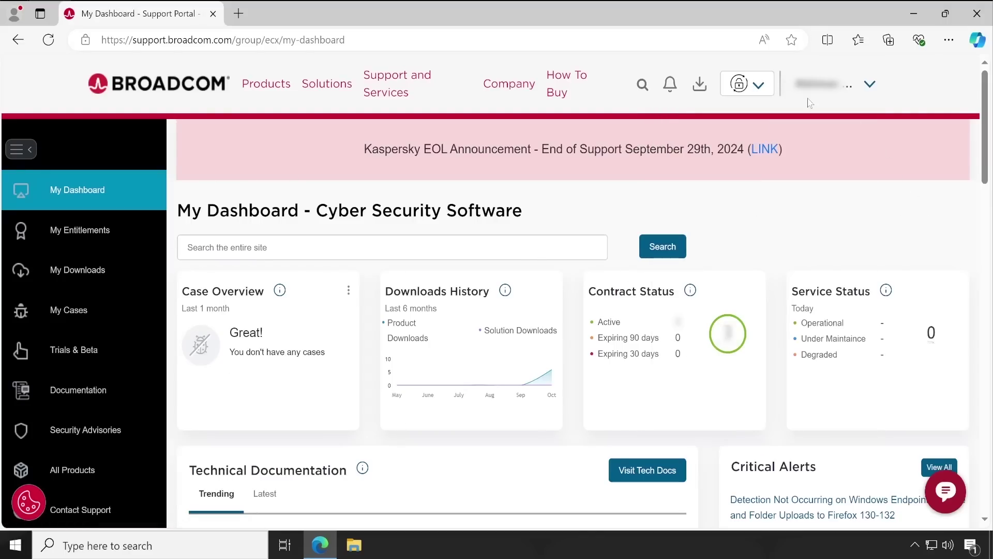
{"action": "left_click", "coordinate": [871, 88]}
{"action": "scroll", "coordinate": [912, 359], "scroll_direction": "down", "scroll_amount": 3}
{"action": "scroll", "coordinate": [912, 359], "scroll_direction": "down", "scroll_amount": 4}
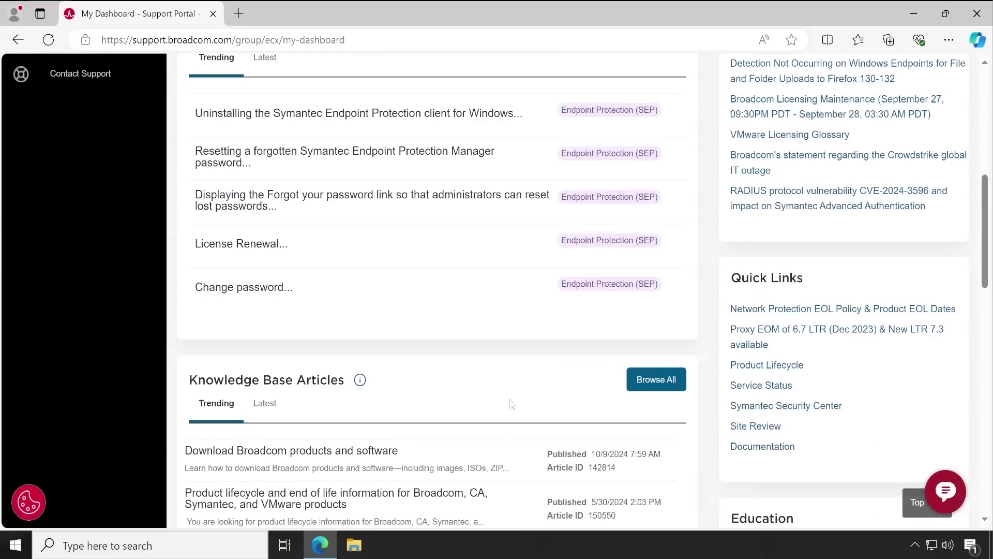
{"action": "scroll", "coordinate": [325, 297], "scroll_direction": "up", "scroll_amount": 1}
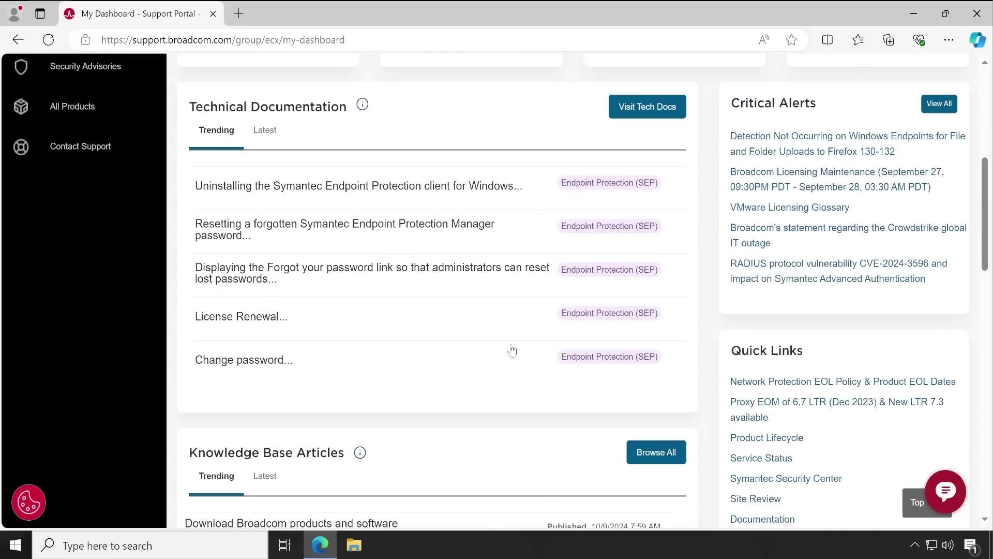
{"action": "scroll", "coordinate": [512, 351], "scroll_direction": "down", "scroll_amount": 4}
{"action": "scroll", "coordinate": [550, 423], "scroll_direction": "down", "scroll_amount": 7}
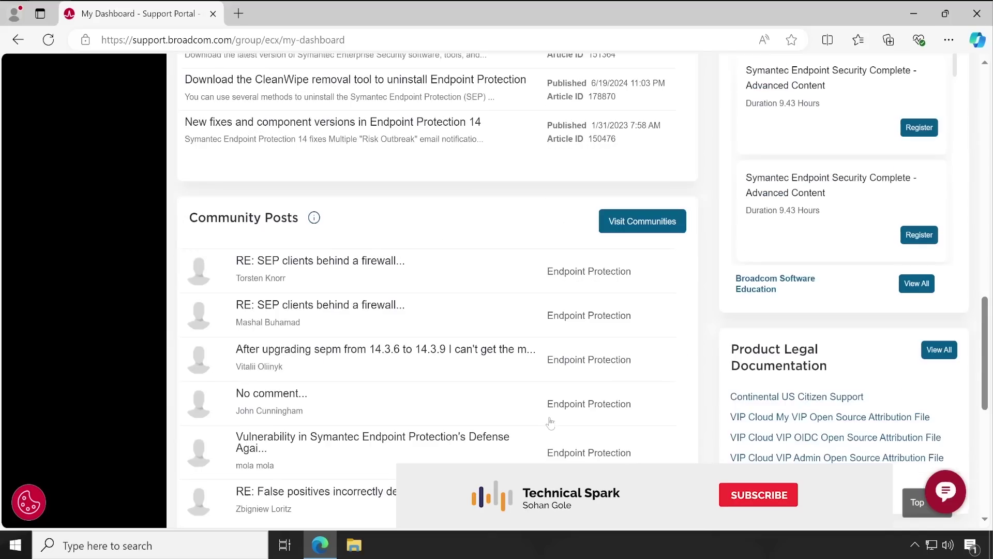
{"action": "scroll", "coordinate": [587, 367], "scroll_direction": "up", "scroll_amount": 1}
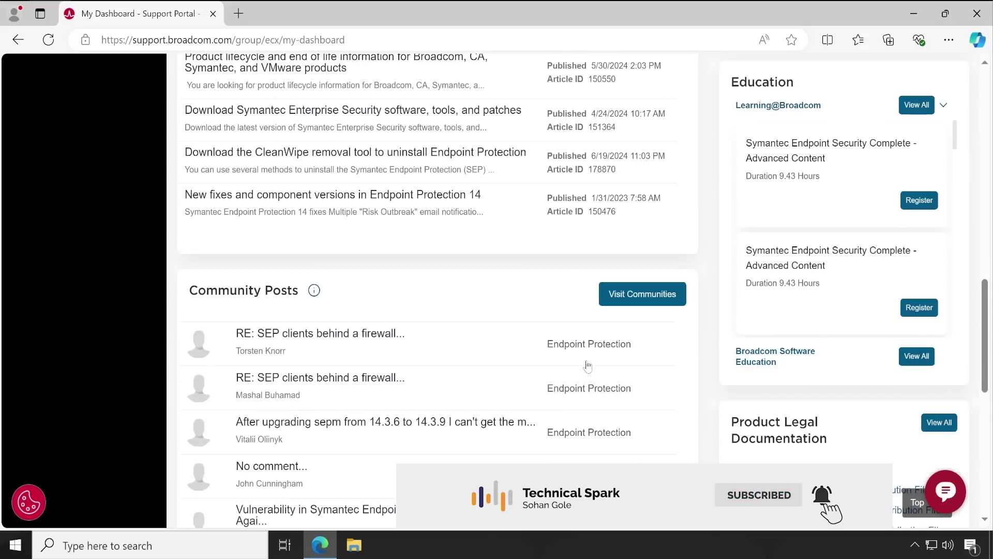
{"action": "scroll", "coordinate": [588, 366], "scroll_direction": "down", "scroll_amount": 5}
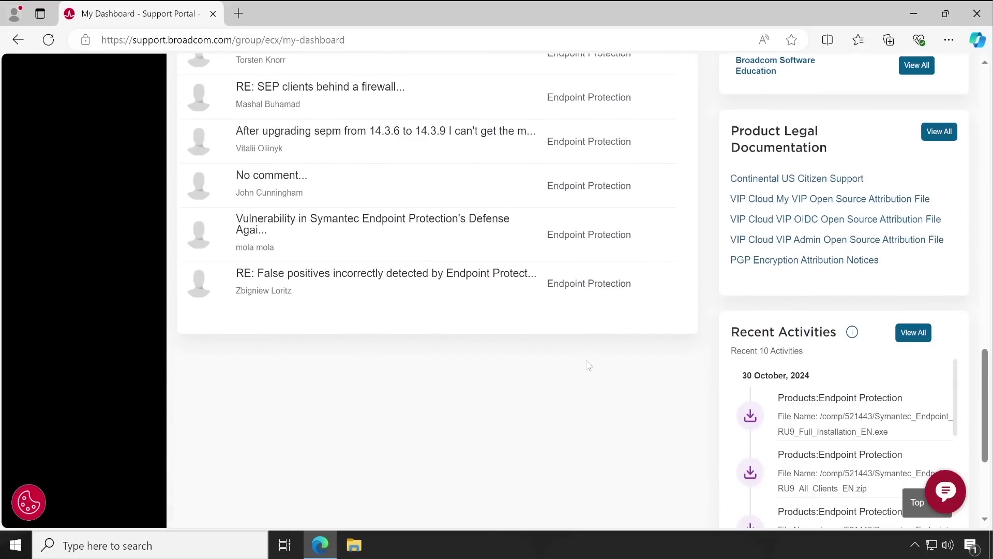
{"action": "scroll", "coordinate": [588, 365], "scroll_direction": "down", "scroll_amount": 4}
{"action": "scroll", "coordinate": [589, 365], "scroll_direction": "up", "scroll_amount": 20}
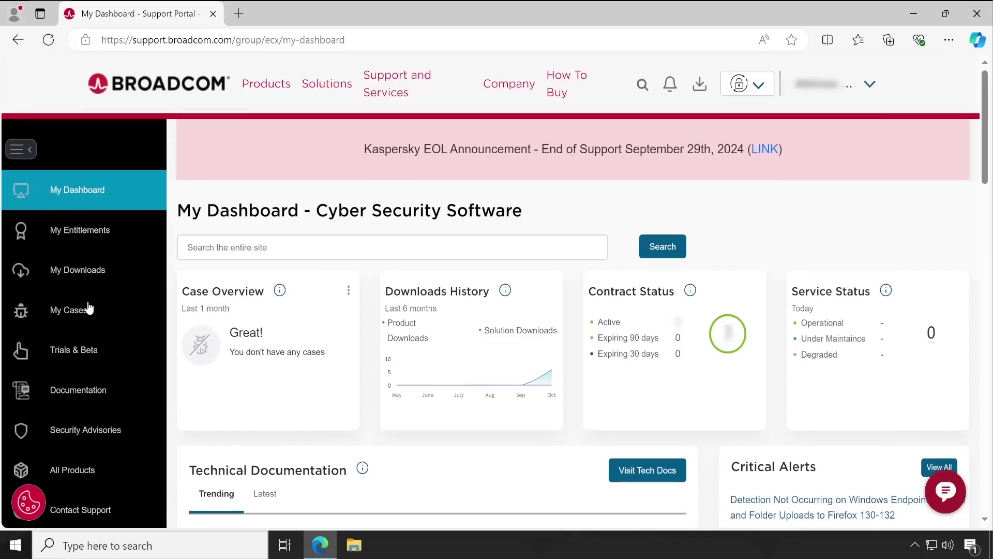
- Open My Entitlements and expand the site row to show Endpoint Protection's three active serials
{"action": "left_click", "coordinate": [86, 238]}
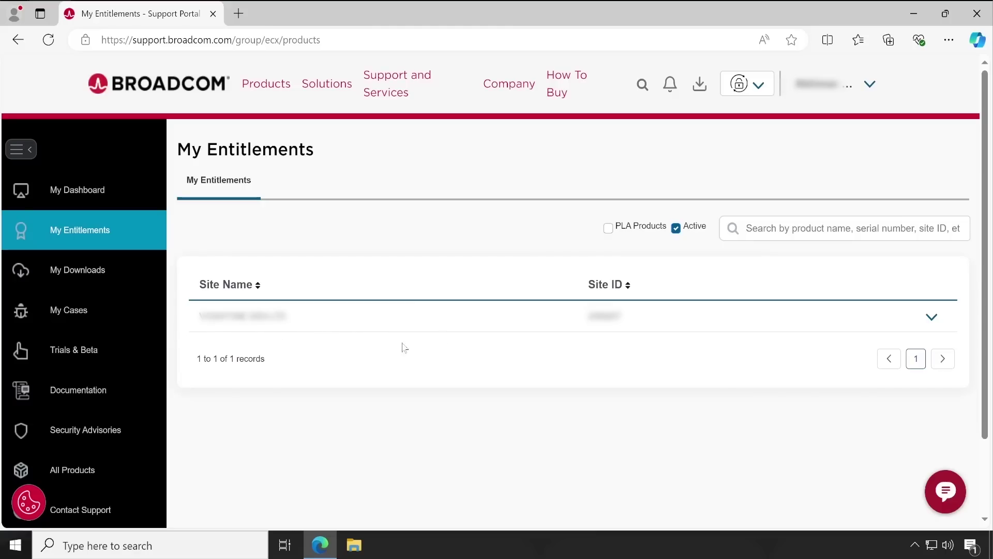
{"action": "left_click", "coordinate": [932, 317]}
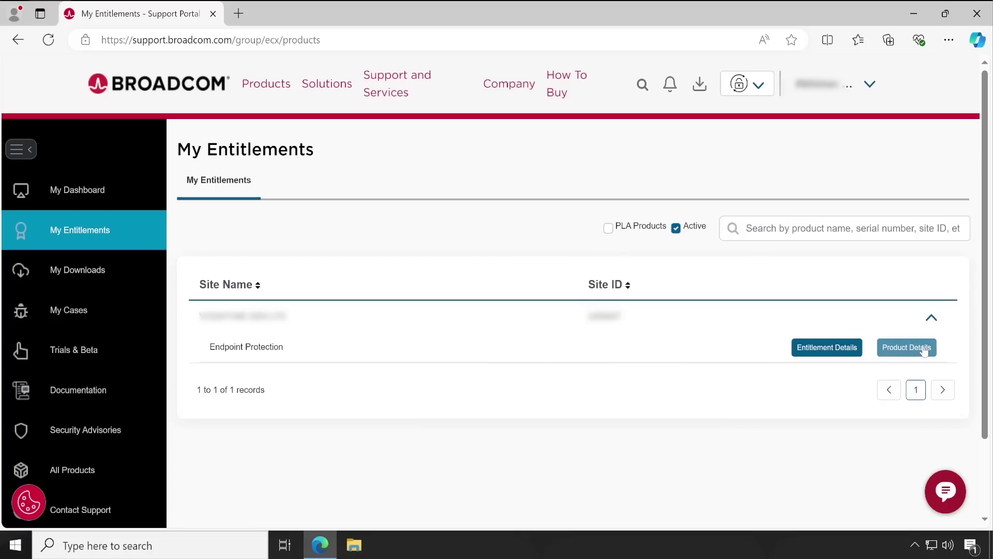
{"action": "left_click", "coordinate": [823, 354]}
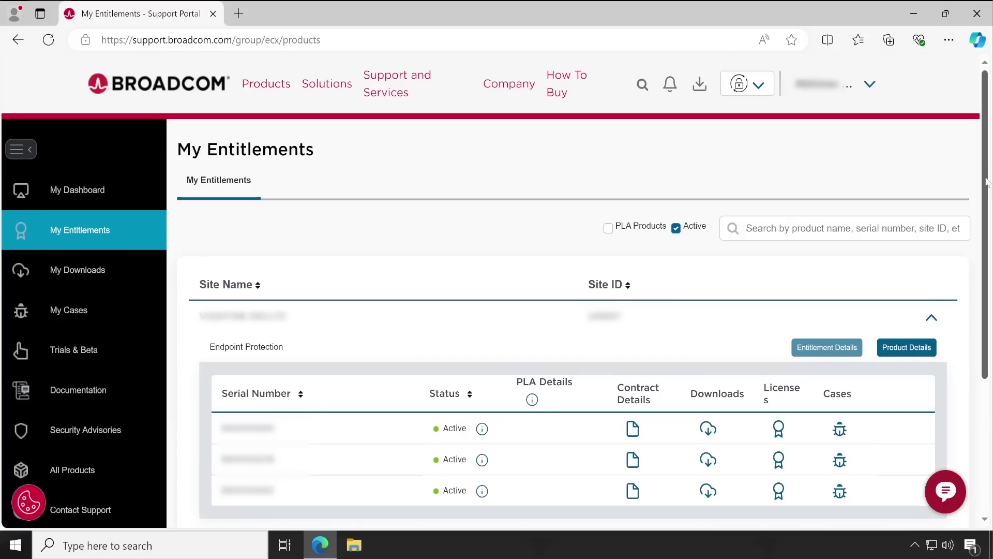
{"action": "scroll", "coordinate": [324, 261], "scroll_direction": "down", "scroll_amount": 4}
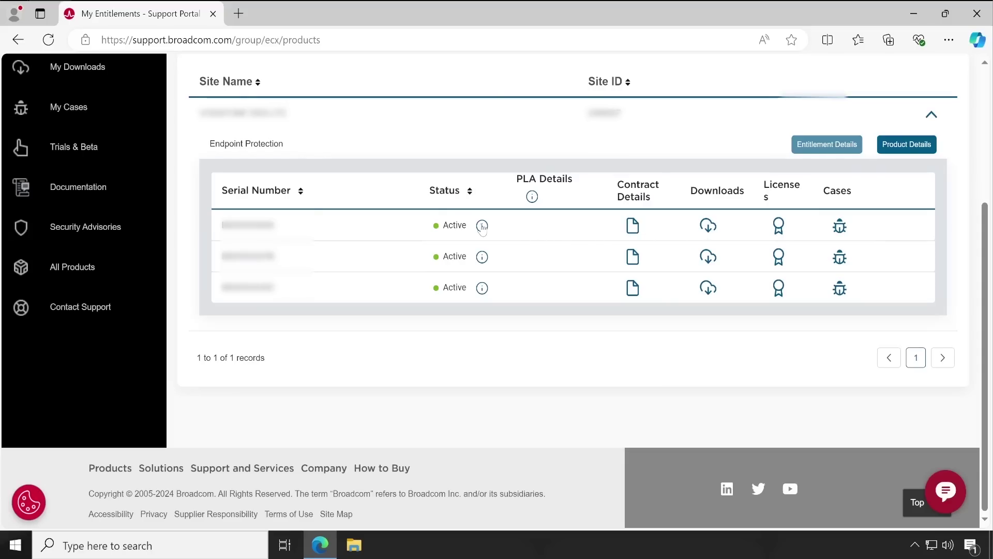
{"action": "mouse_move", "coordinate": [481, 229]}
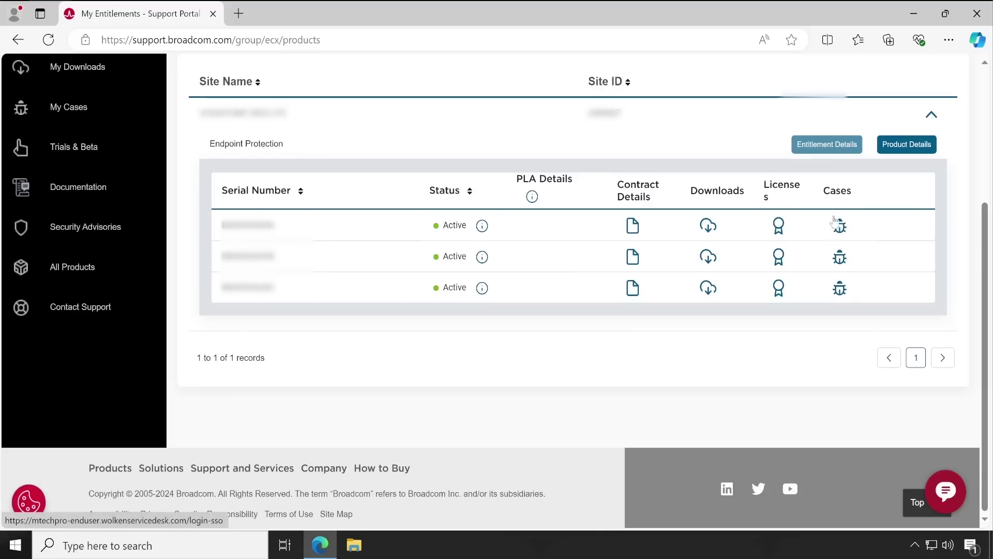
{"action": "left_click", "coordinate": [784, 229]}
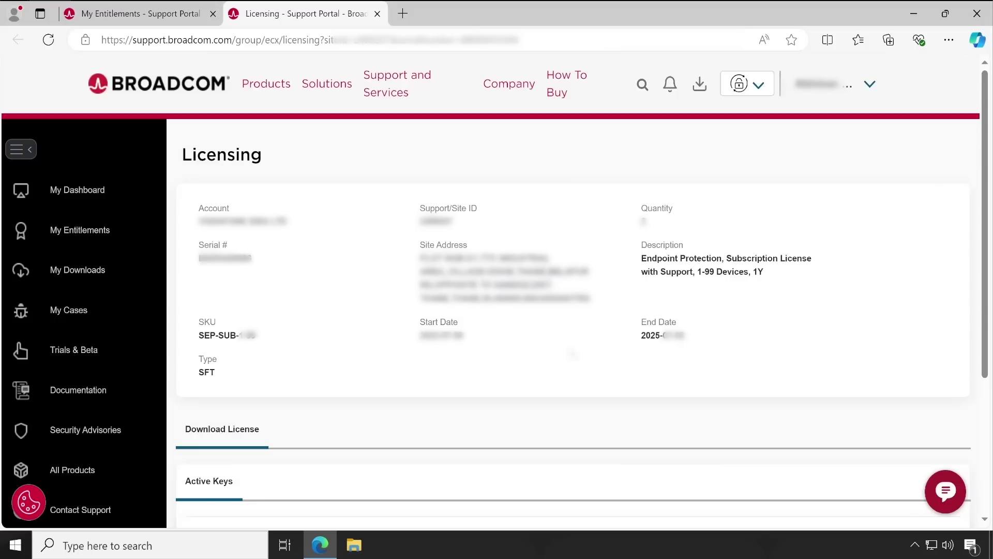
{"action": "left_click_drag", "start_coordinate": [642, 257], "coordinate": [802, 272]}
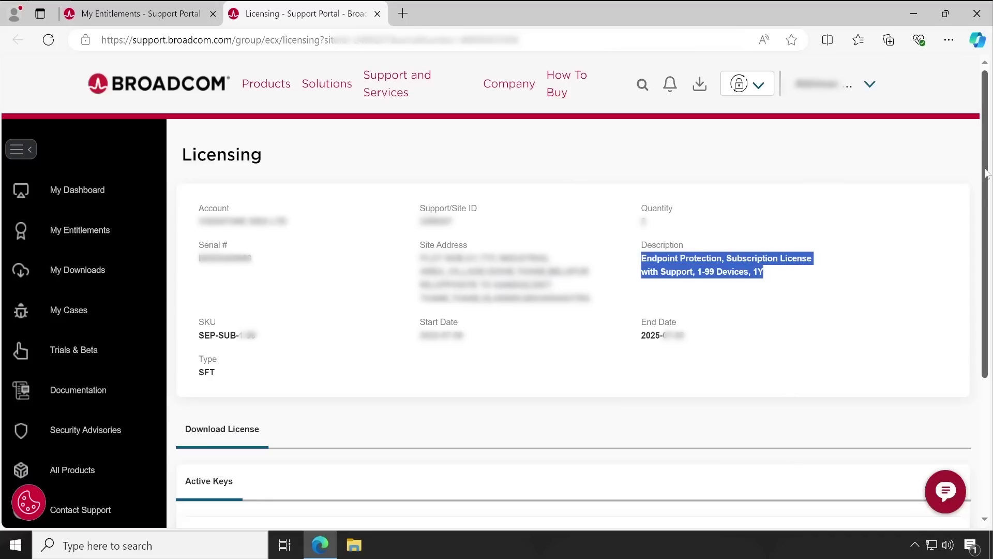
{"action": "scroll", "coordinate": [565, 395], "scroll_direction": "down", "scroll_amount": 4}
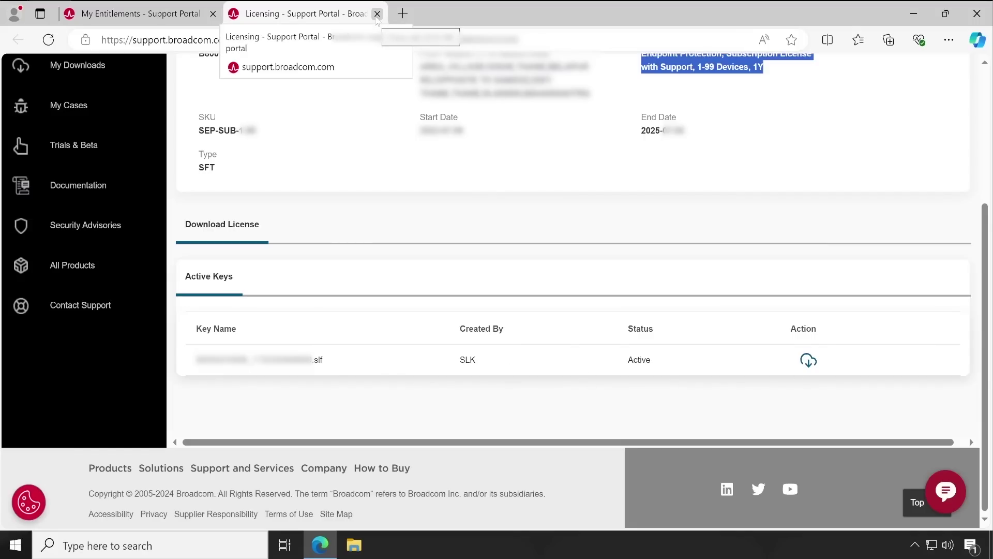
- Close the Licensing tab and open the Endpoint Protection record under My Downloads
{"action": "left_click", "coordinate": [377, 14]}
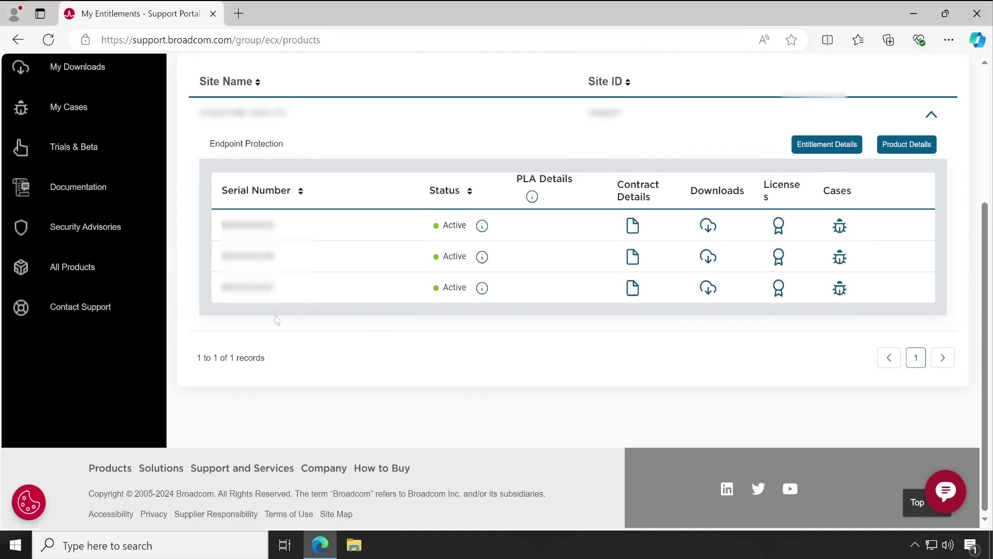
{"action": "left_click", "coordinate": [64, 68]}
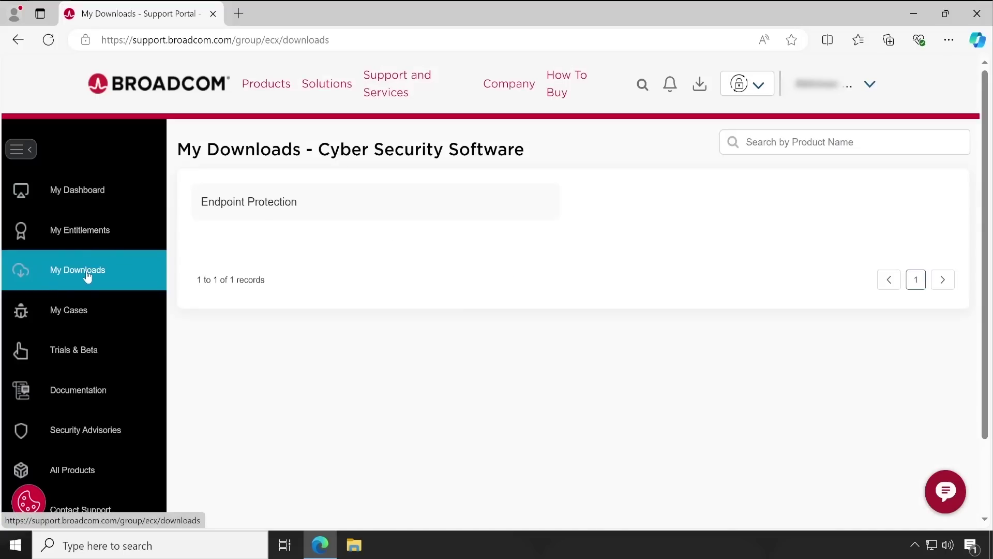
{"action": "left_click", "coordinate": [261, 207]}
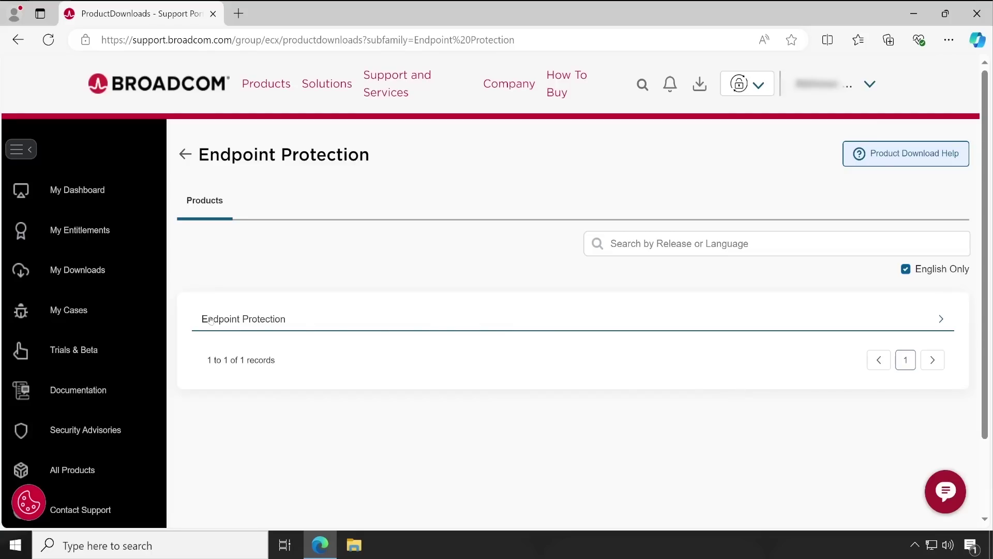
- Expand the Endpoint Protection row to list its English releases, 14.3.9 RU9 down to 14.0
{"action": "left_click", "coordinate": [939, 320]}
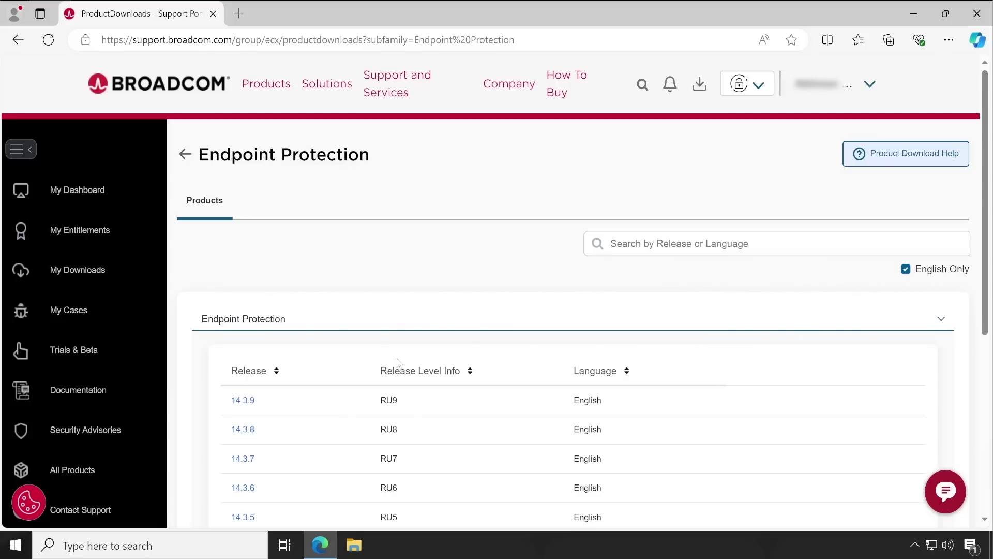
{"action": "scroll", "coordinate": [481, 411], "scroll_direction": "down", "scroll_amount": 1}
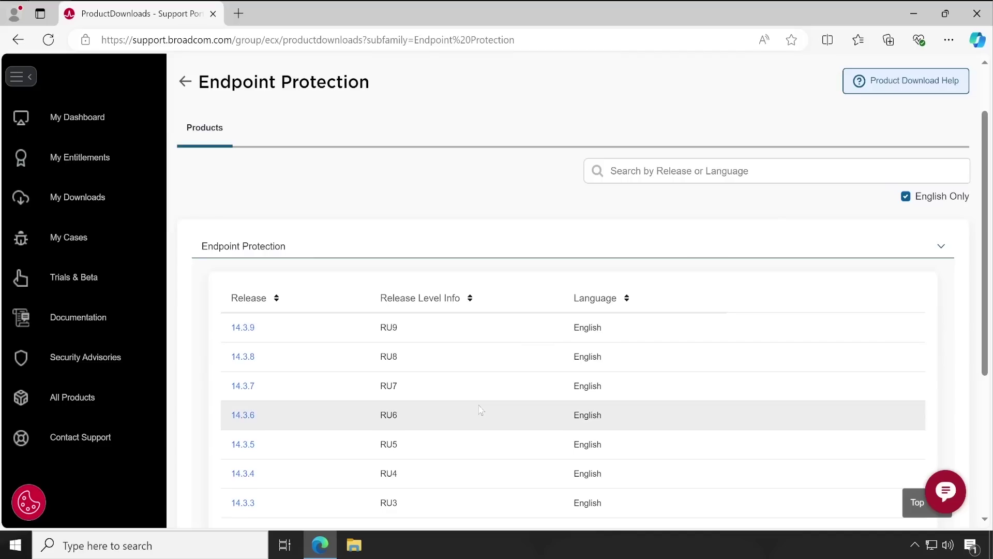
{"action": "scroll", "coordinate": [393, 414], "scroll_direction": "down", "scroll_amount": 1}
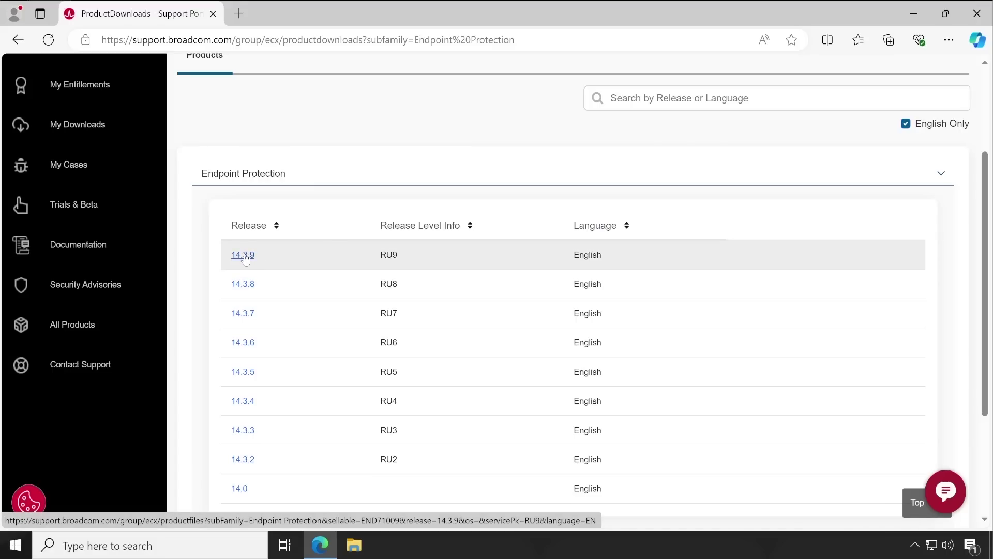
- Open the 14.3.9 RU9 release and collapse then re-expand its file table
{"action": "left_click", "coordinate": [242, 255]}
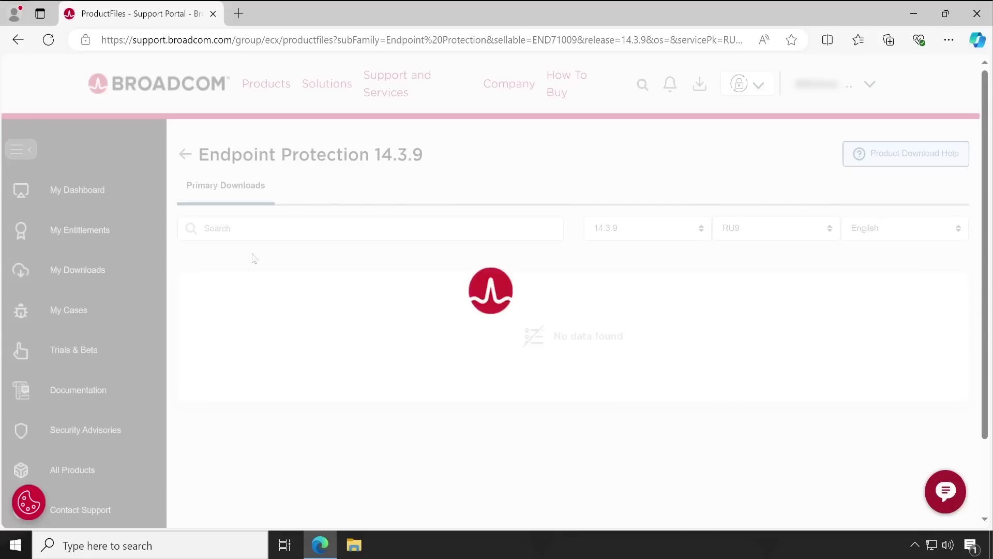
{"action": "scroll", "coordinate": [381, 311], "scroll_direction": "down", "scroll_amount": 2}
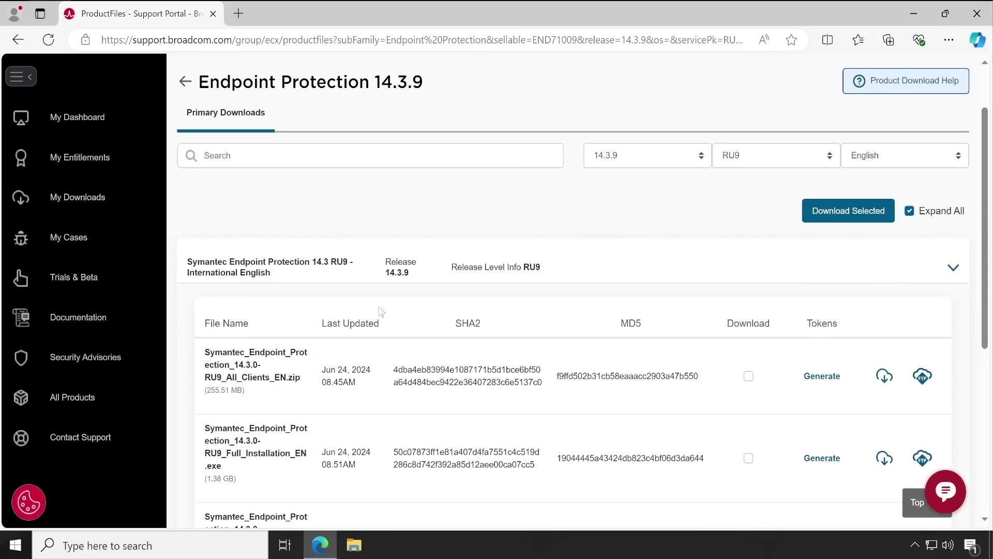
{"action": "left_click", "coordinate": [346, 270]}
{"action": "left_click", "coordinate": [327, 267]}
{"action": "scroll", "coordinate": [327, 266], "scroll_direction": "down", "scroll_amount": 3}
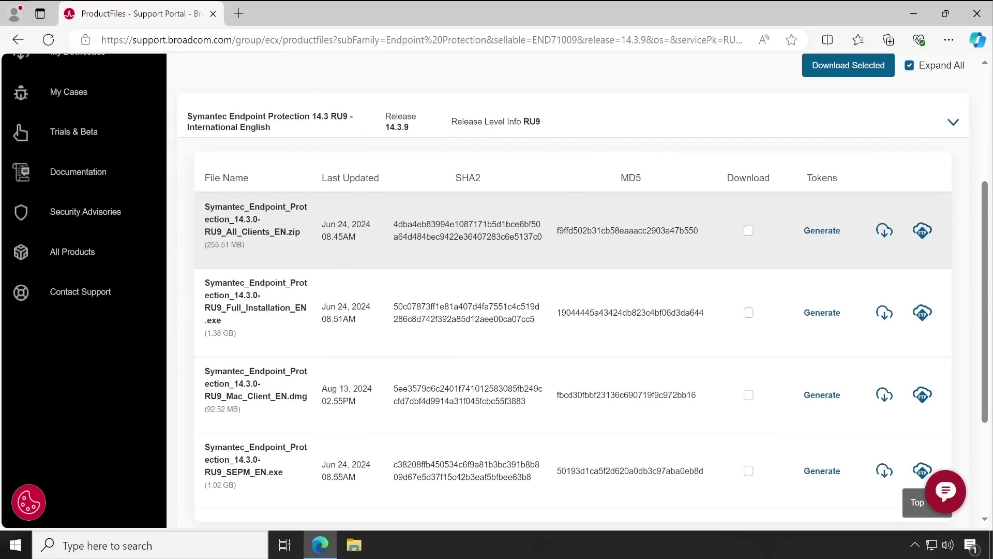
- Highlight the four installer file names and copy the Full_Installation name and size
{"action": "left_click_drag", "start_coordinate": [205, 206], "coordinate": [305, 237]}
{"action": "left_click", "coordinate": [295, 246]}
{"action": "left_click_drag", "start_coordinate": [226, 232], "coordinate": [270, 232]}
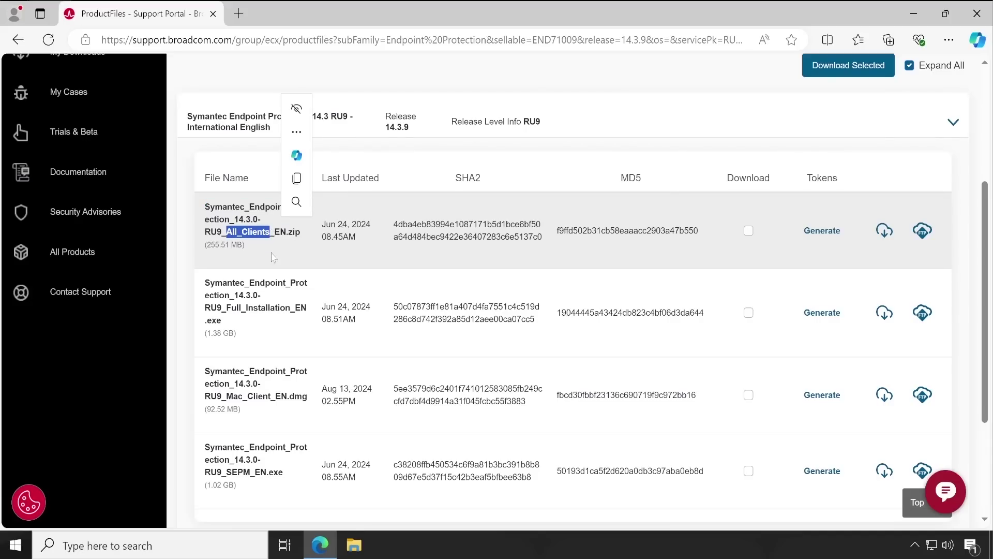
{"action": "left_click_drag", "start_coordinate": [207, 284], "coordinate": [244, 321]}
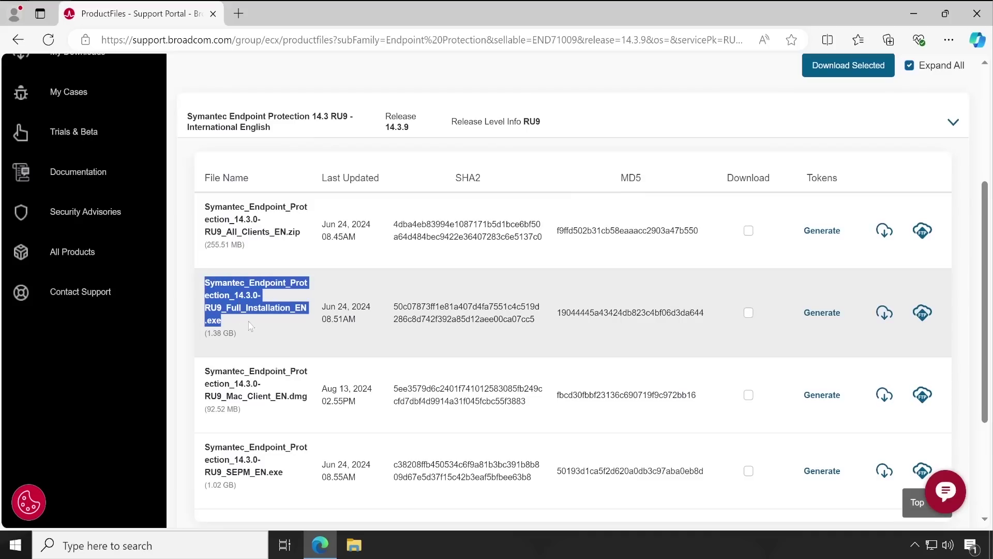
{"action": "left_click", "coordinate": [292, 331]}
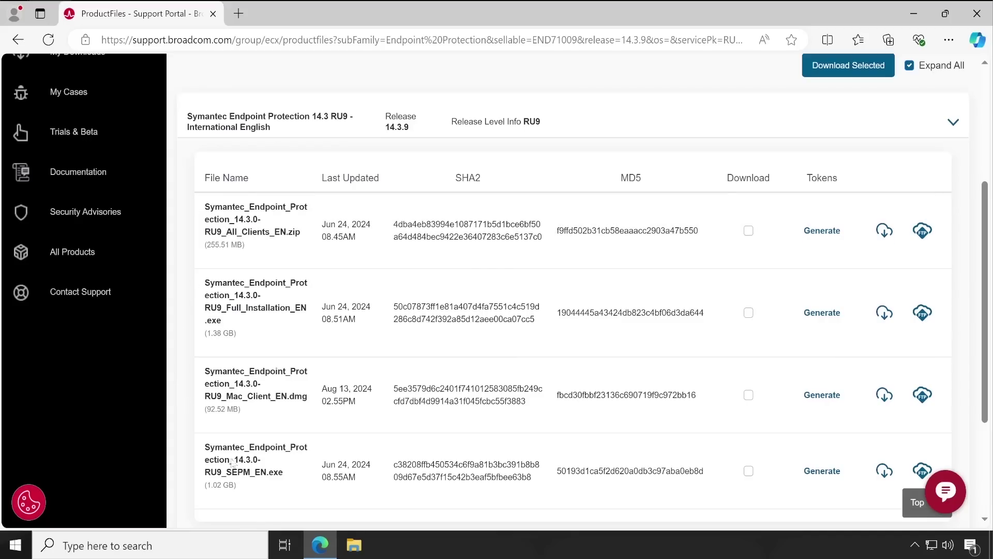
{"action": "triple_click", "coordinate": [272, 472]}
{"action": "left_click_drag", "start_coordinate": [228, 372], "coordinate": [264, 400]}
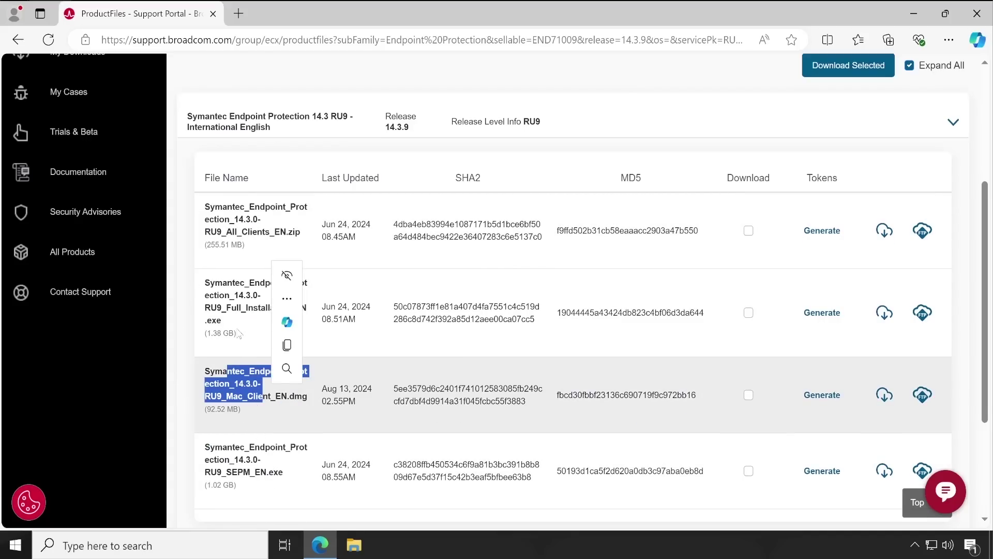
{"action": "left_click", "coordinate": [239, 334]}
{"action": "left_click_drag", "start_coordinate": [211, 283], "coordinate": [270, 331]}
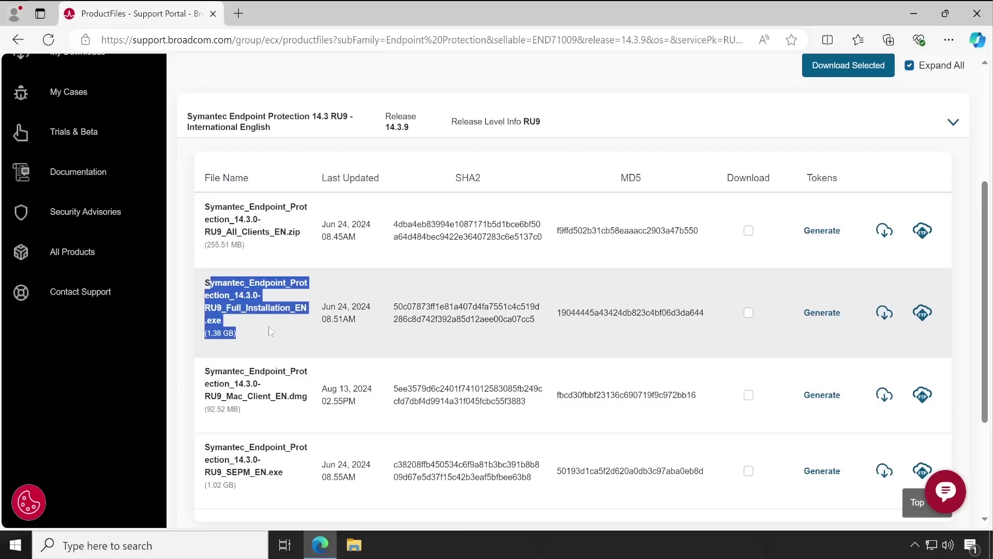
{"action": "key", "text": "ctrl+c"}
{"action": "left_click", "coordinate": [276, 334]}
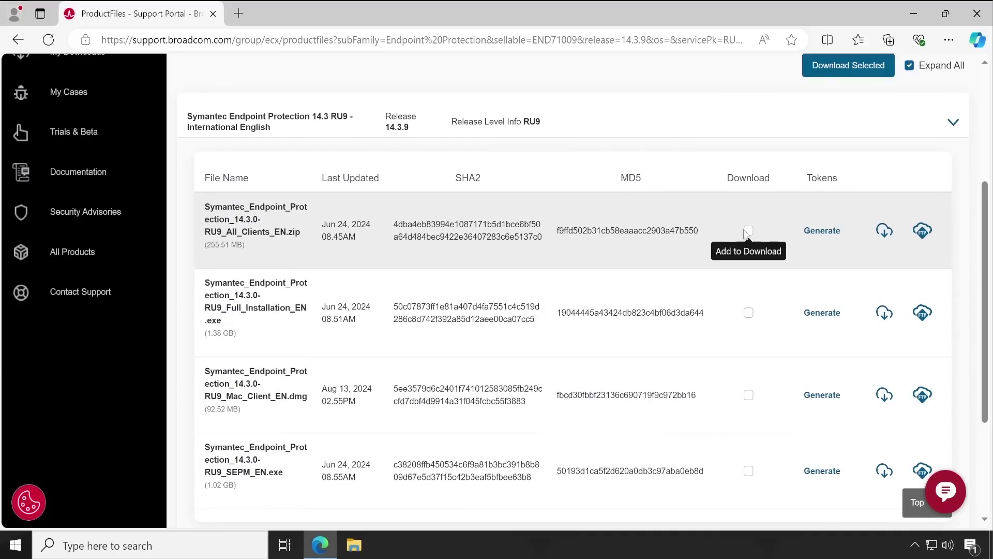
- Tick Download on the All_Clients zip, Full_Installation exe, Mac_Client dmg and SEPM exe
{"action": "left_click", "coordinate": [748, 230]}
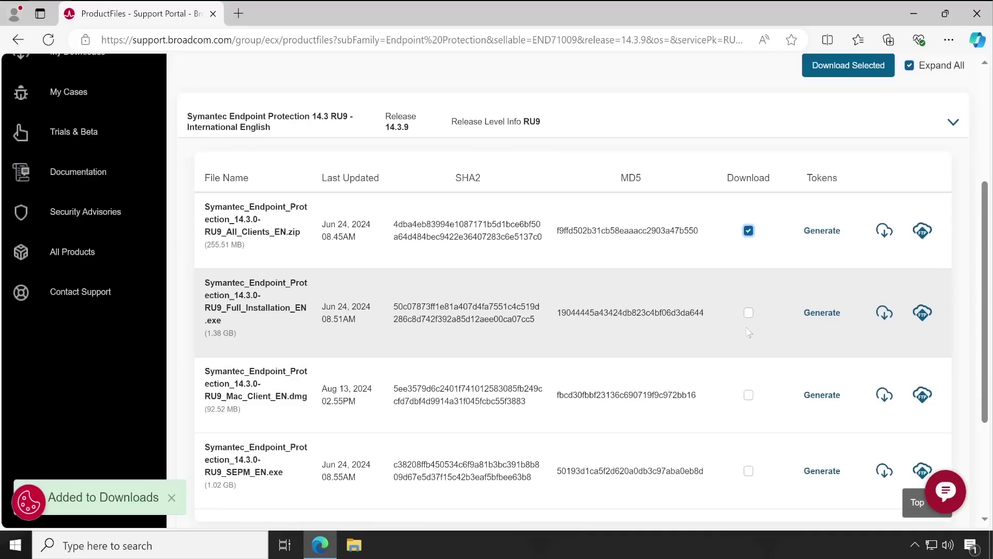
{"action": "left_click", "coordinate": [749, 313]}
{"action": "left_click", "coordinate": [748, 395]}
{"action": "left_click", "coordinate": [749, 474]}
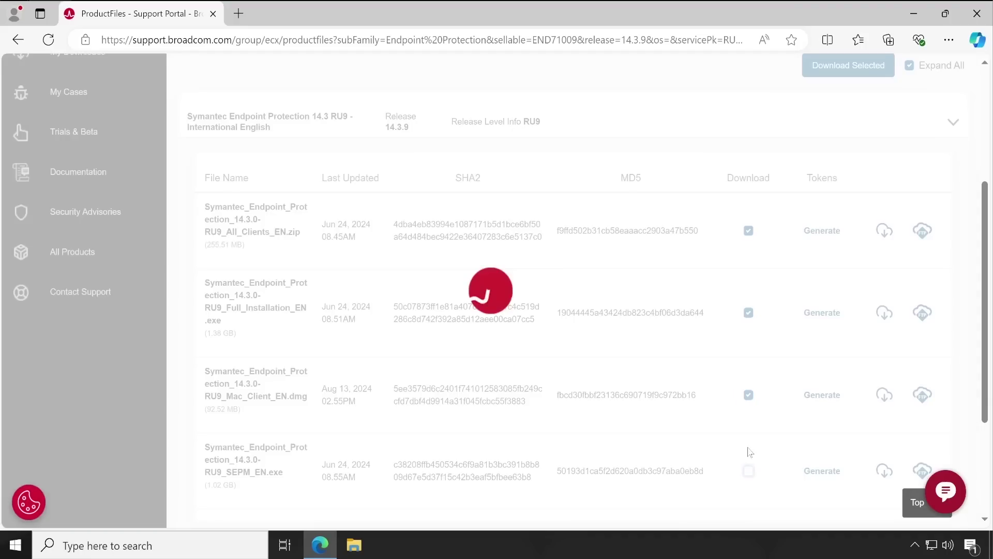
{"action": "scroll", "coordinate": [736, 327], "scroll_direction": "up", "scroll_amount": 1}
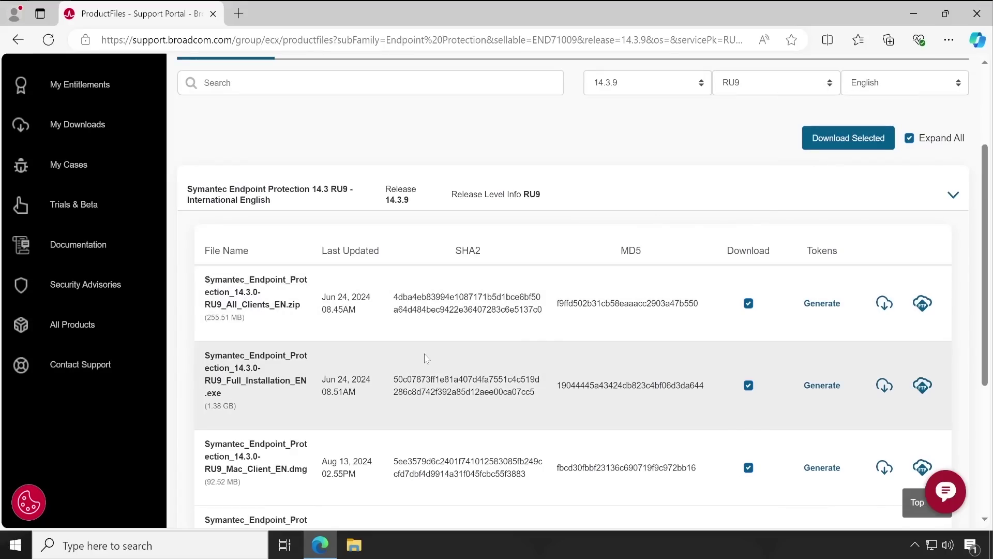
{"action": "scroll", "coordinate": [264, 403], "scroll_direction": "down", "scroll_amount": 1}
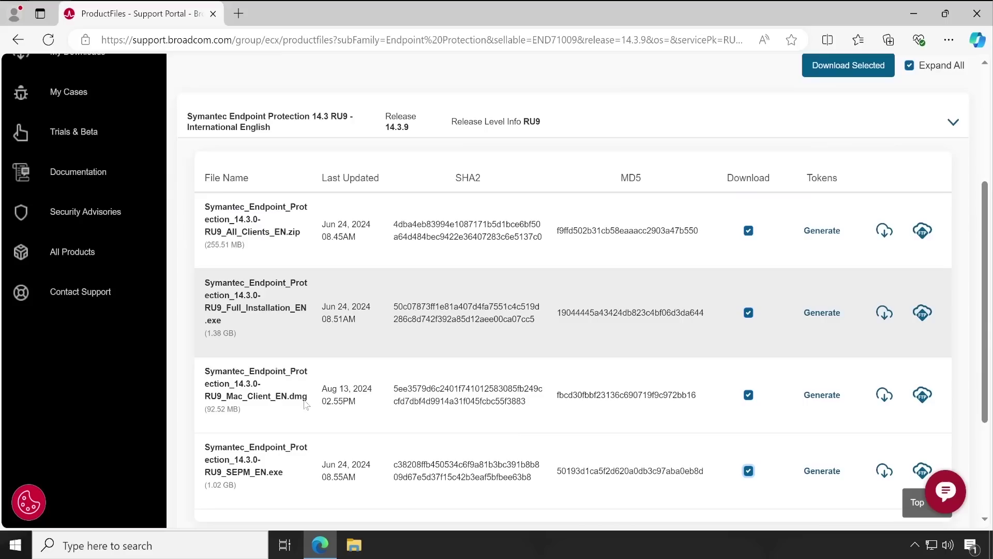
- Highlight the SEPM, Mac_Client, All_Clients and Full_Installation file names to review them
{"action": "triple_click", "coordinate": [266, 469]}
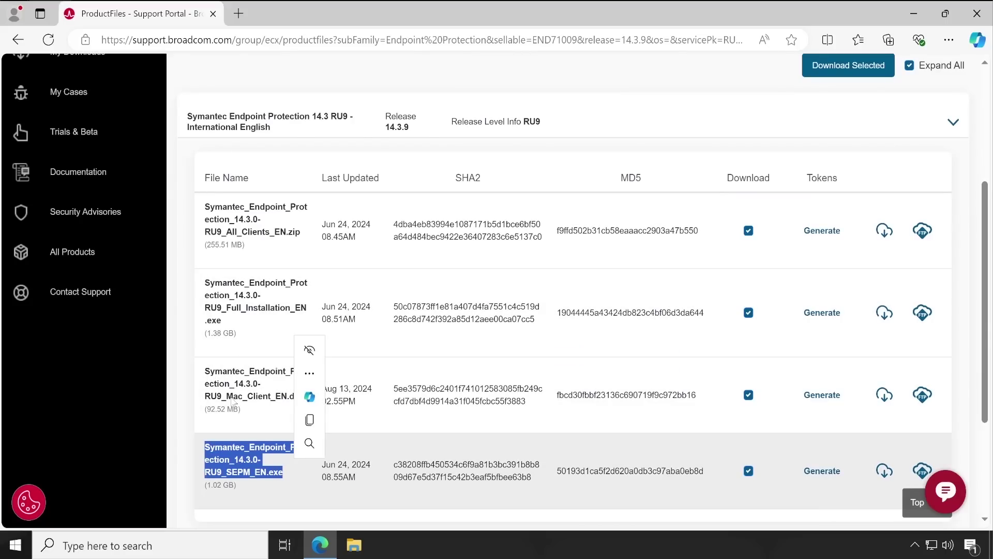
{"action": "left_click_drag", "start_coordinate": [223, 396], "coordinate": [281, 396]}
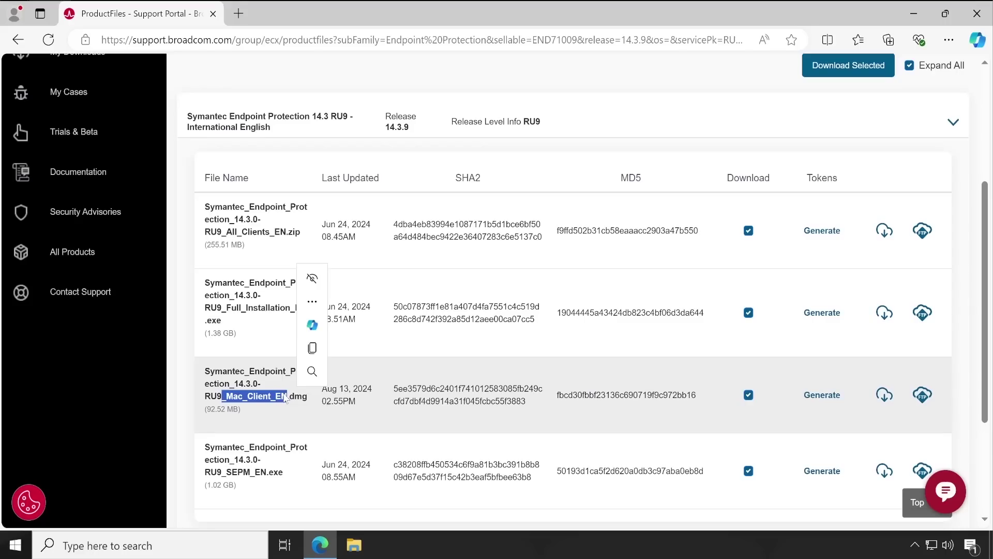
{"action": "left_click_drag", "start_coordinate": [213, 208], "coordinate": [253, 246]}
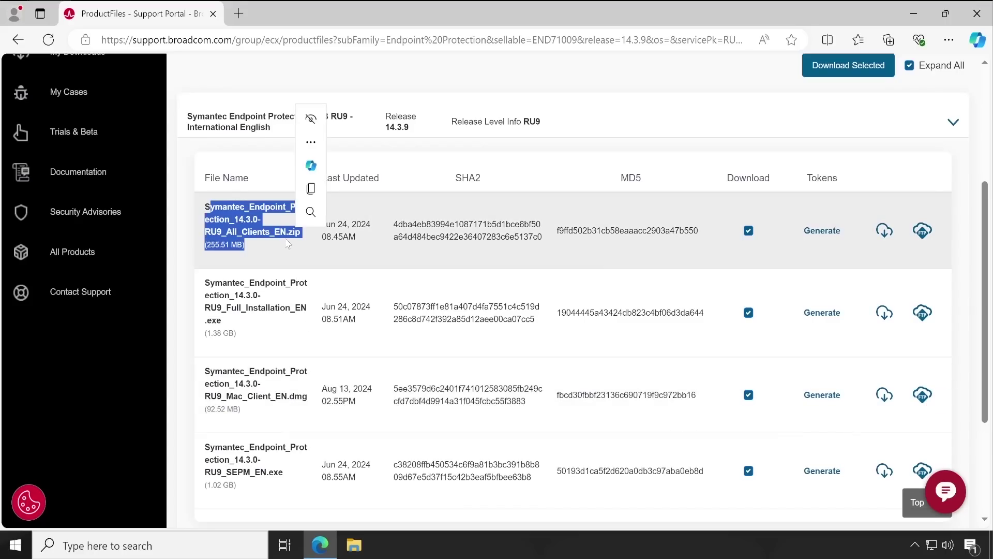
{"action": "left_click", "coordinate": [214, 216]}
{"action": "left_click_drag", "start_coordinate": [206, 207], "coordinate": [270, 233]}
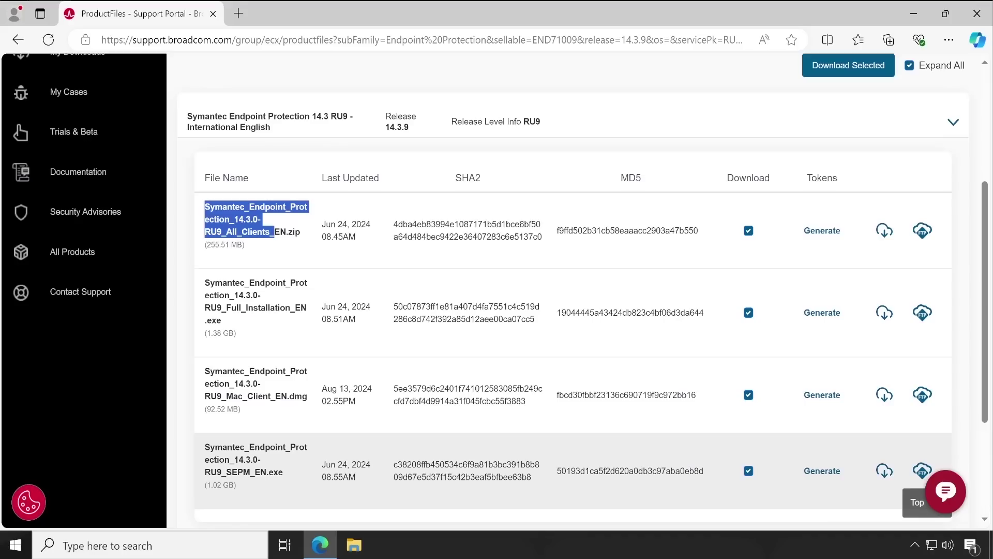
{"action": "left_click_drag", "start_coordinate": [210, 448], "coordinate": [280, 472]}
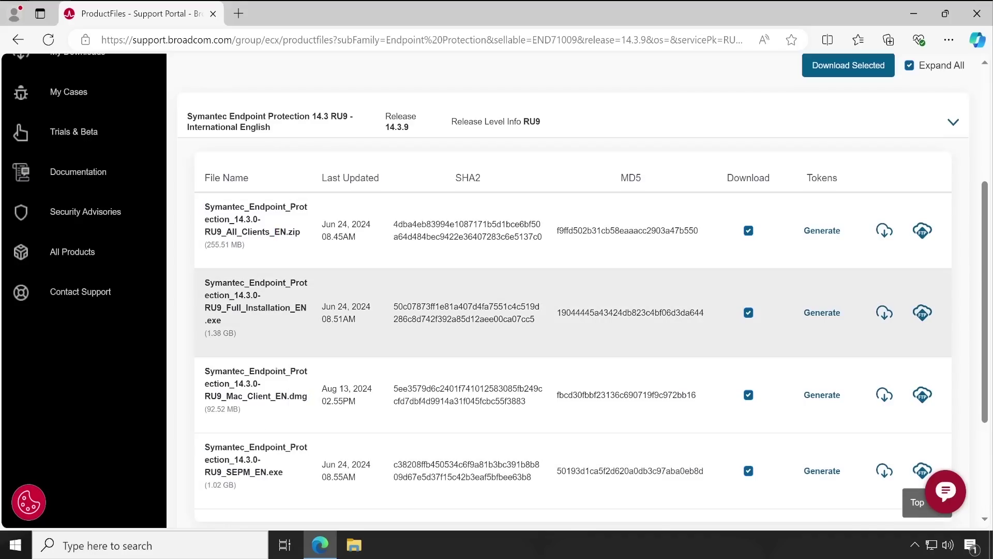
{"action": "left_click_drag", "start_coordinate": [204, 283], "coordinate": [259, 325]}
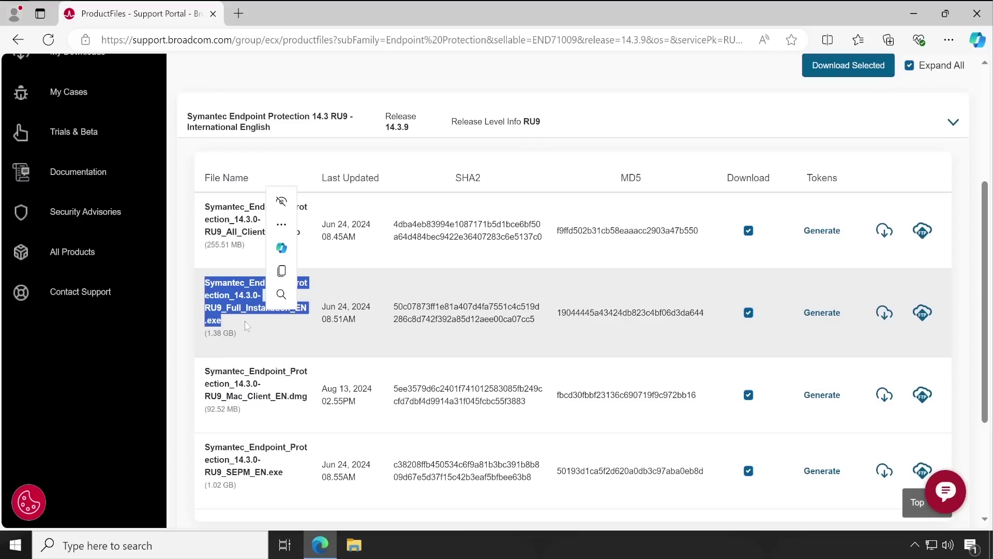
{"action": "left_click", "coordinate": [252, 327]}
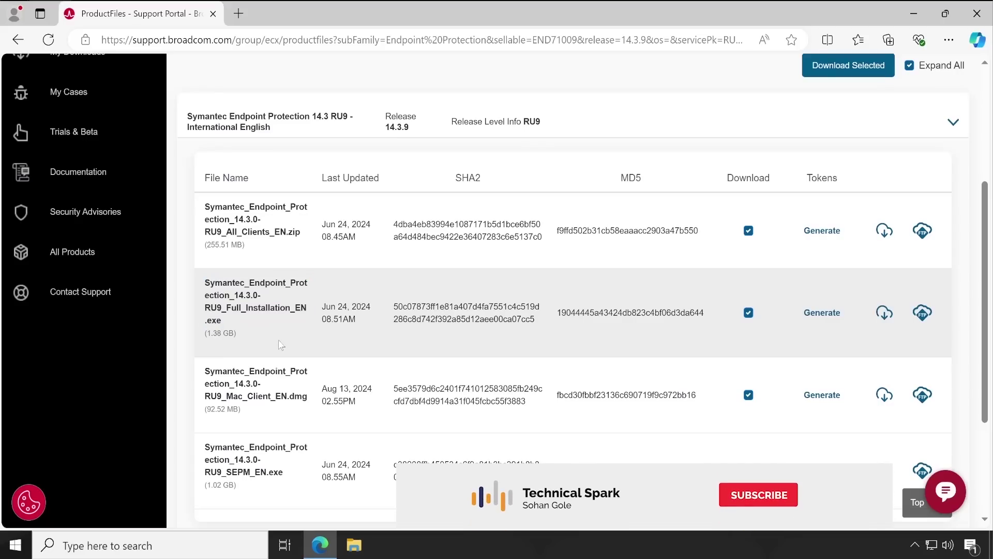